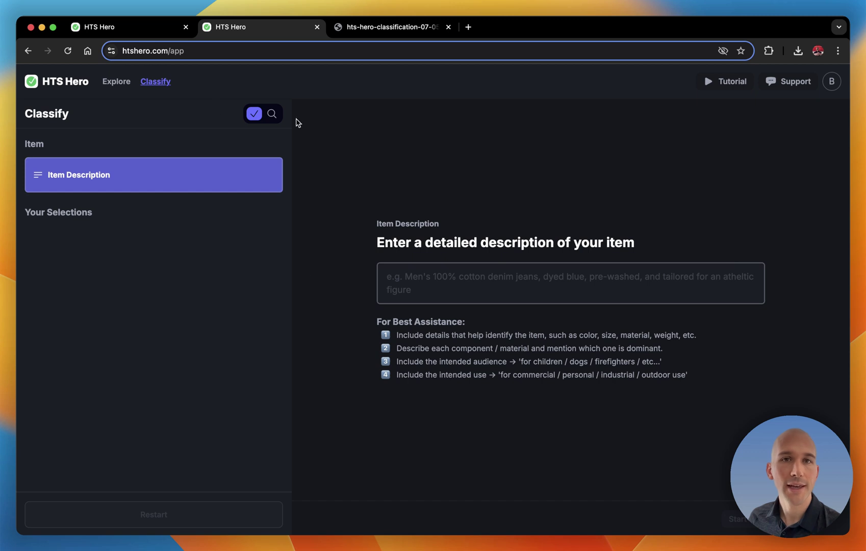
# Close the classification report tab and start classifying an item described as "Carbon fiber bicycle frame for road racing bikes".
pyautogui.click(447, 27)
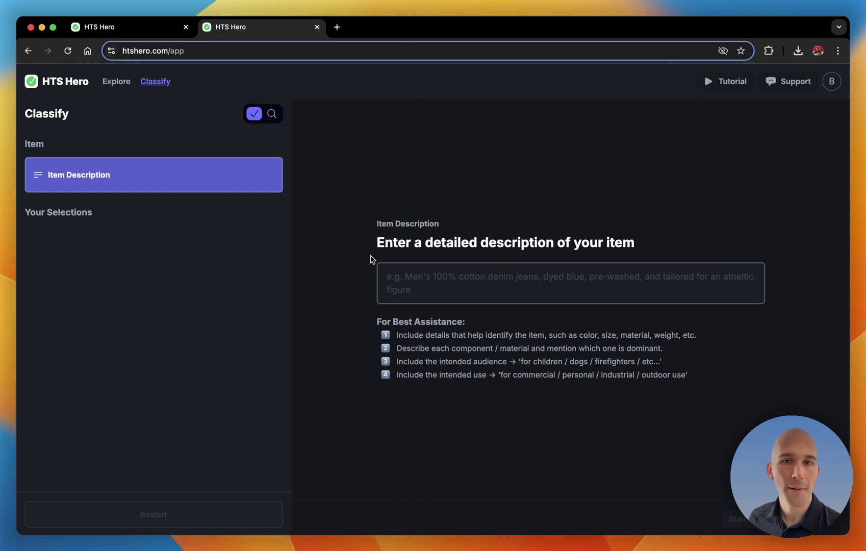
pyautogui.click(413, 274)
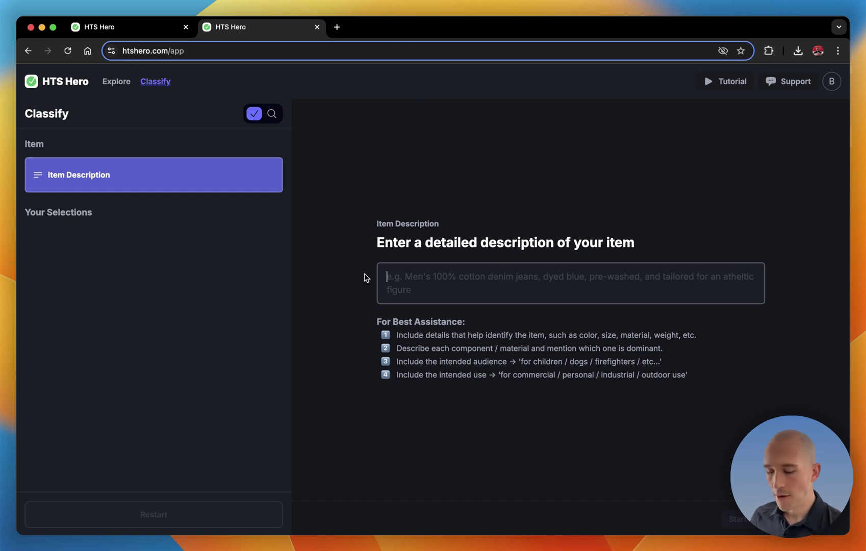
pyautogui.write('Carbon fiber bicycle frame for road racing bikes')
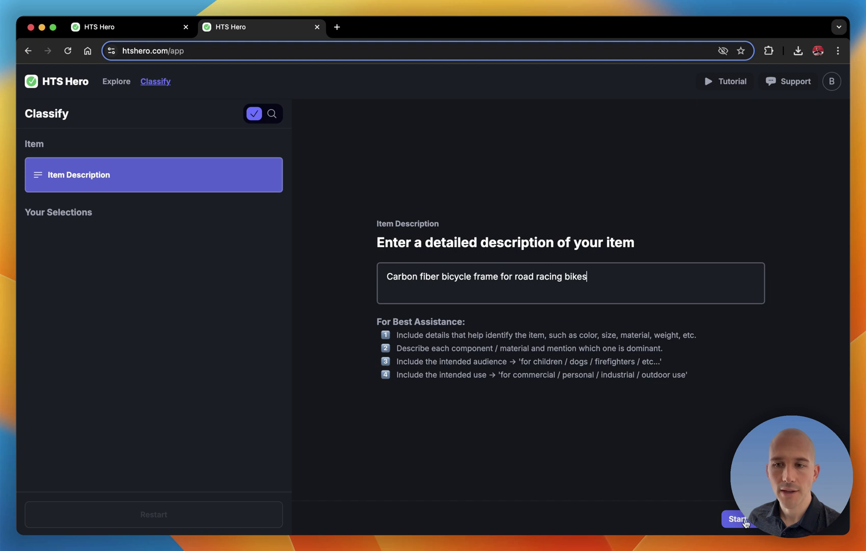
pyautogui.click(386, 278)
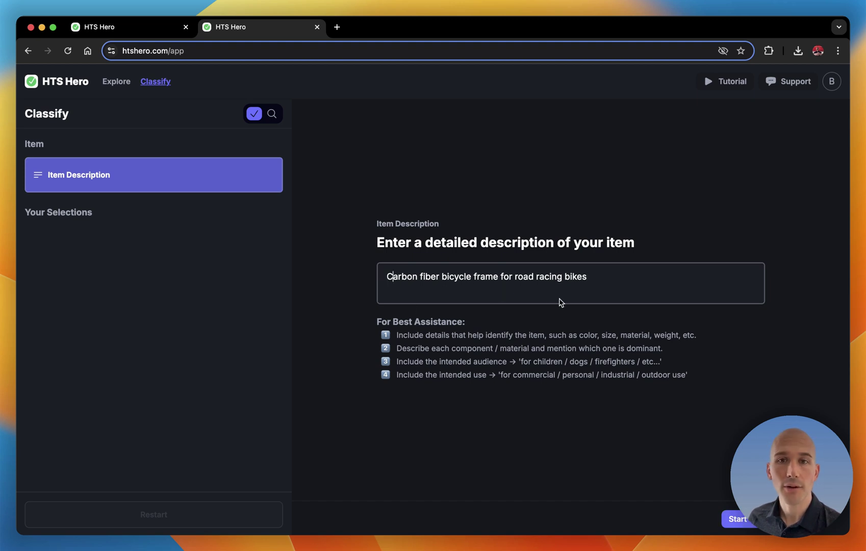
pyautogui.press('Return')
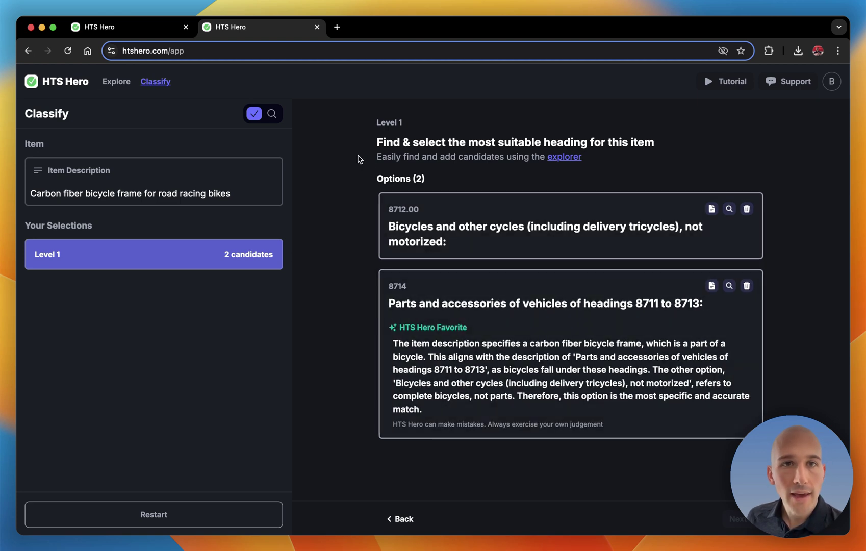
# Browse the code explorer to Section 7, Chapter 39, and add headings 3903, 3904 and 3905 as Level 1 candidates.
pyautogui.click(272, 113)
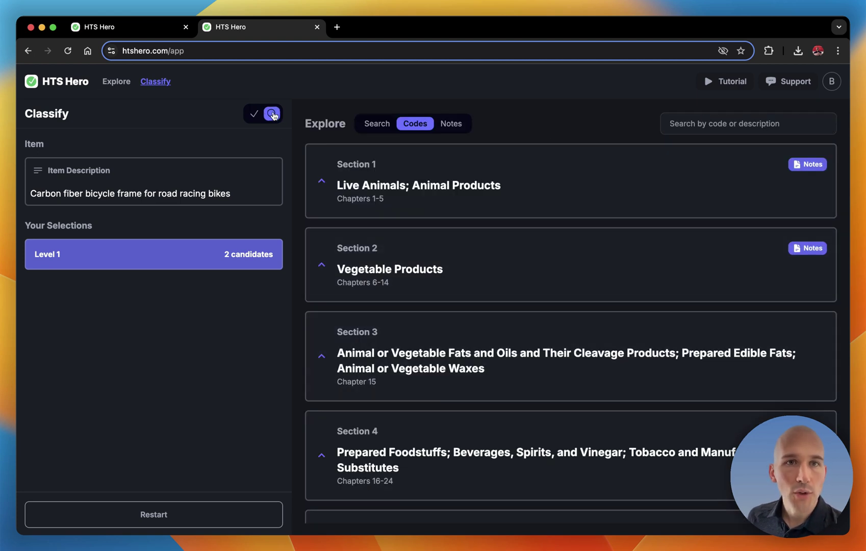
pyautogui.scroll(-8, 434, 287)
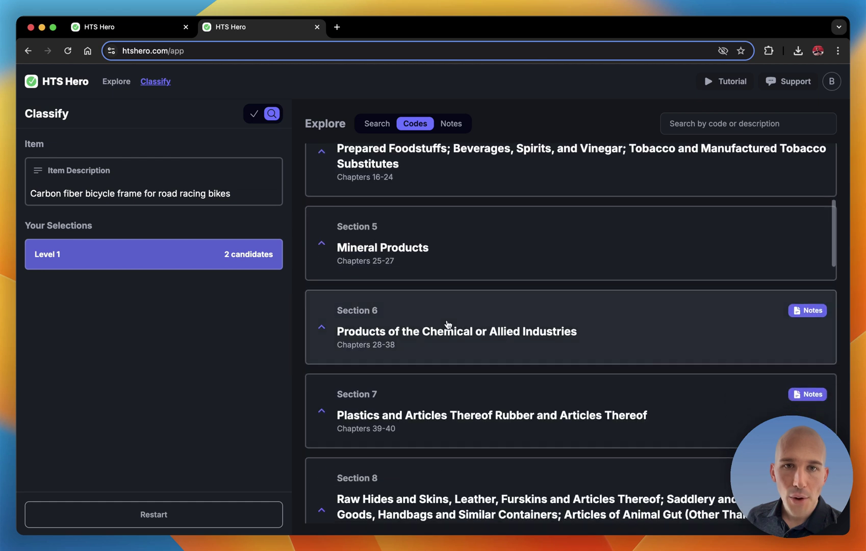
pyautogui.click(468, 306)
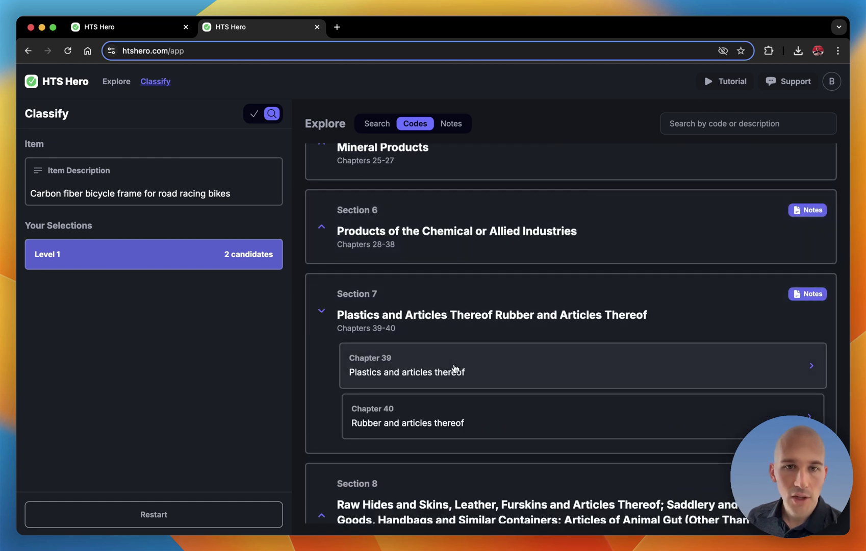
pyautogui.click(464, 304)
pyautogui.scroll(-2, 433, 361)
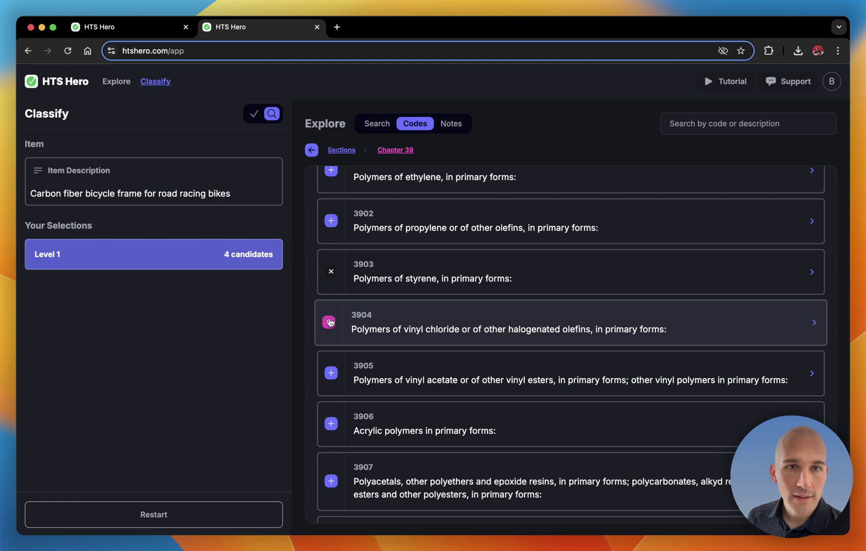
pyautogui.click(331, 373)
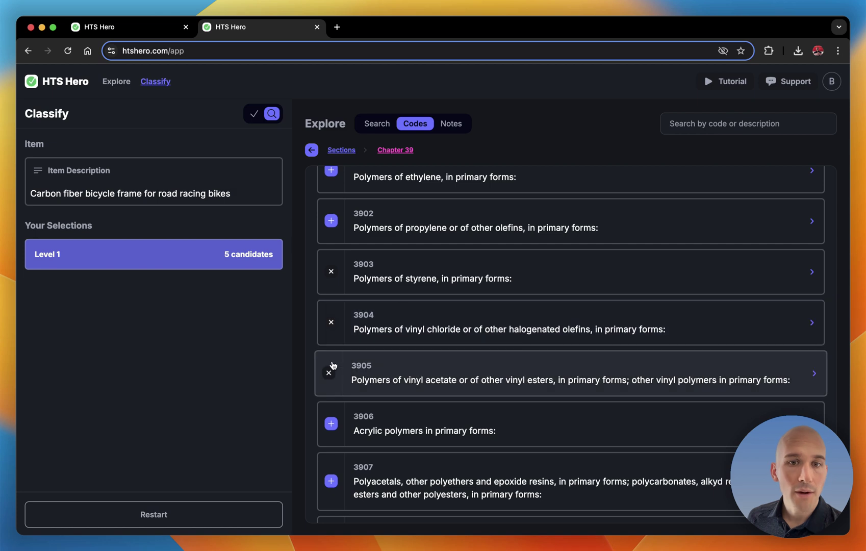
# Remove the polymer headings 3903, 3904 and 3905 from the Level 1 candidates.
pyautogui.click(252, 114)
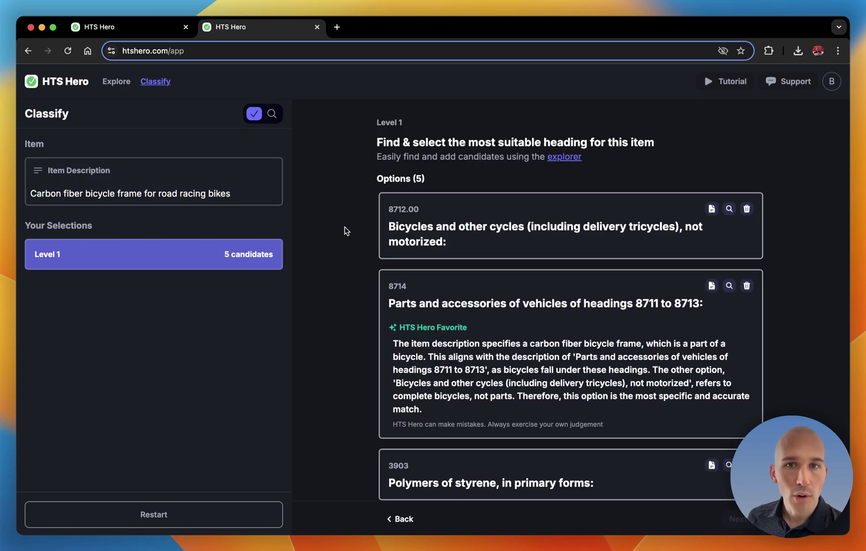
pyautogui.scroll(-3, 465, 321)
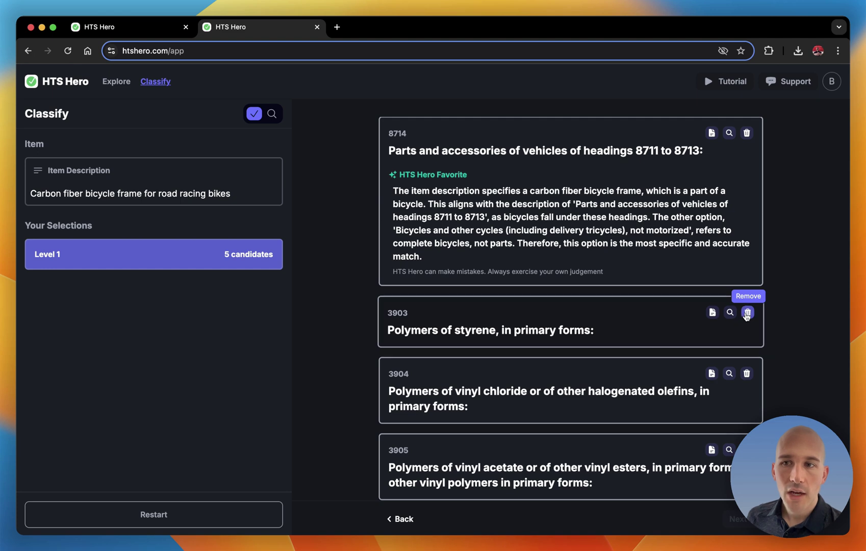
pyautogui.click(747, 312)
pyautogui.click(746, 371)
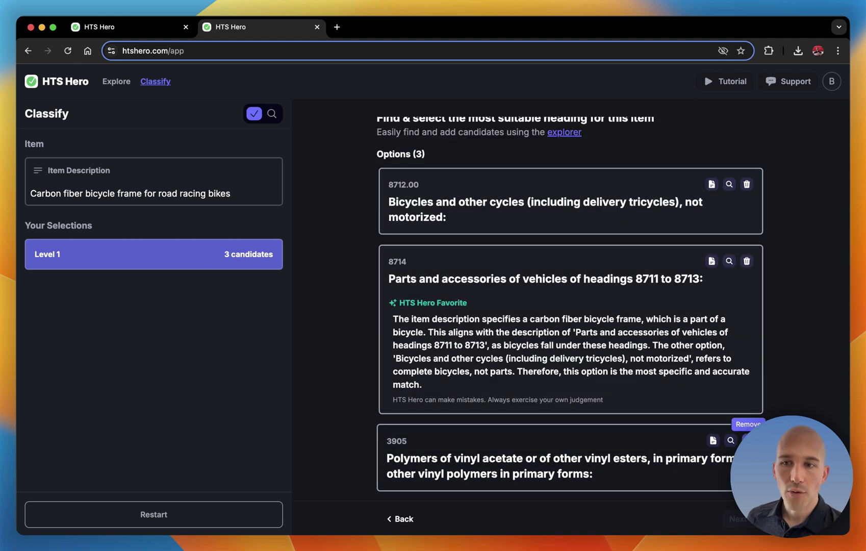
pyautogui.click(747, 440)
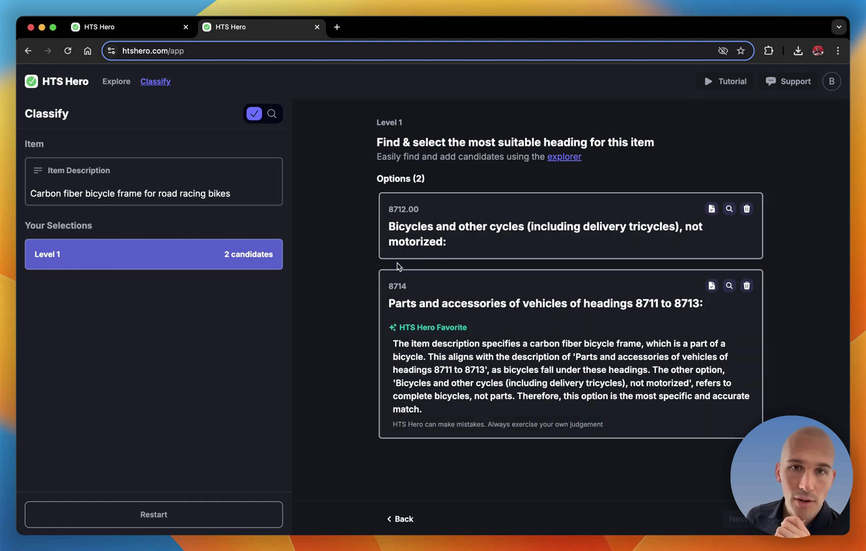
# Read the Chapter 87 notes at 125% zoom and examine the next-level codes of heading 8714 in the explorer.
pyautogui.click(713, 285)
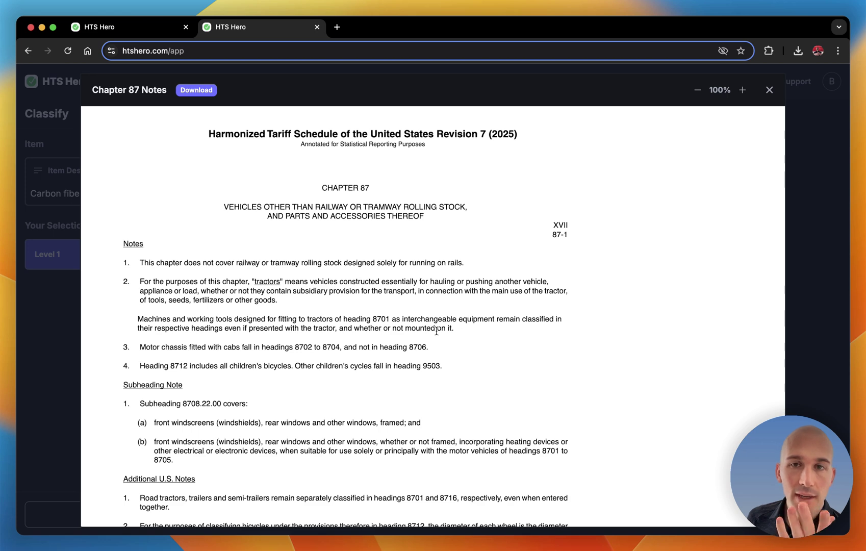
pyautogui.hotkey('ctrl', '=')
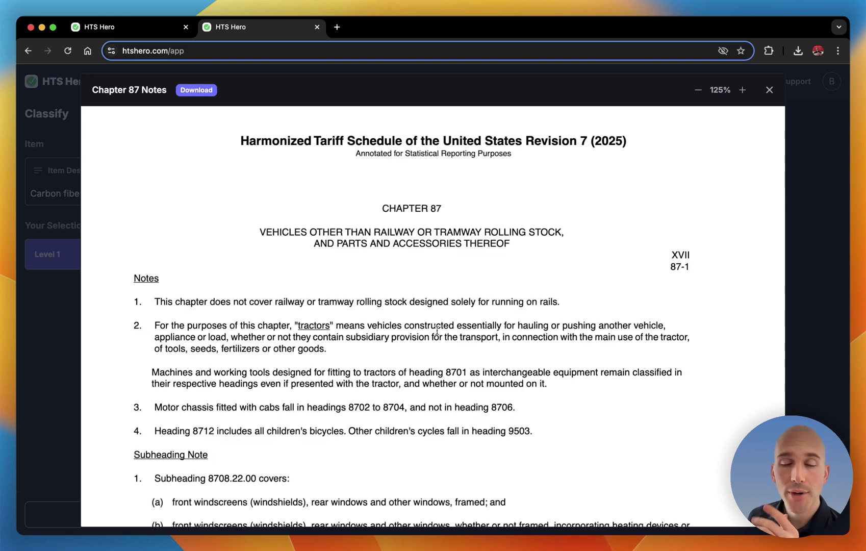
pyautogui.scroll(-2, 401, 280)
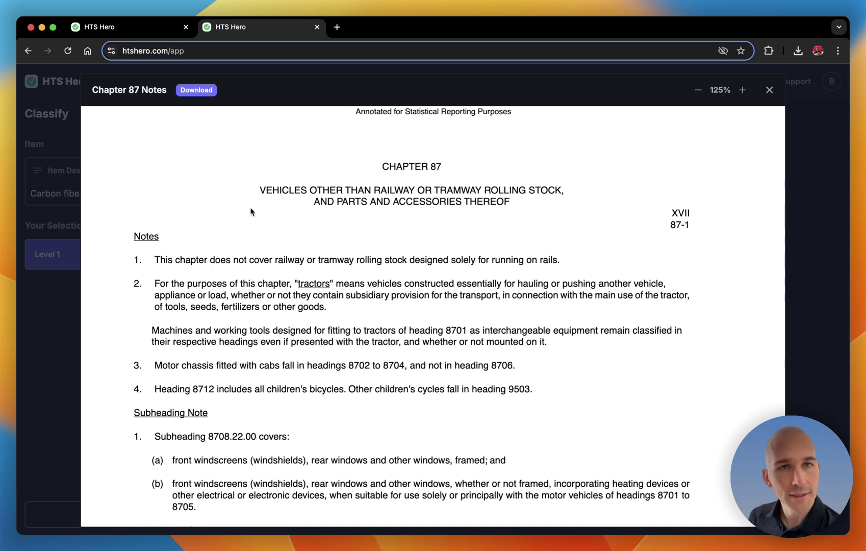
pyautogui.click(769, 89)
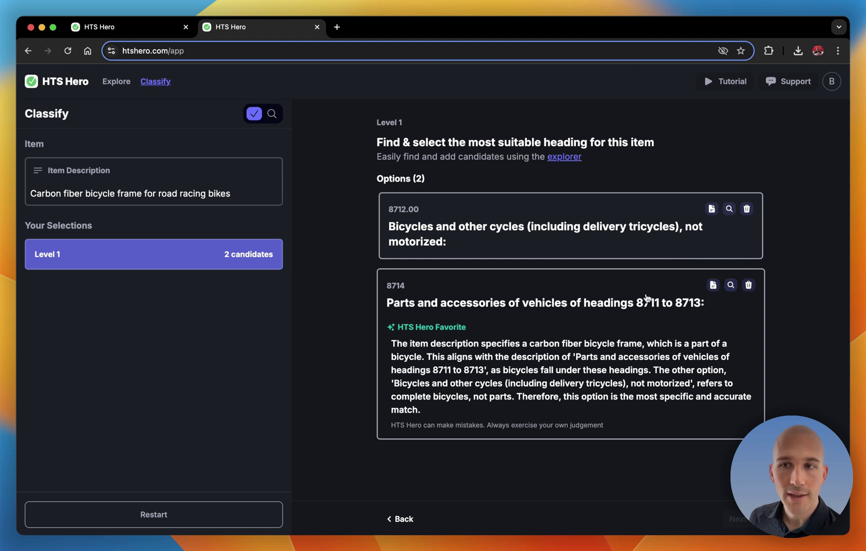
pyautogui.click(731, 285)
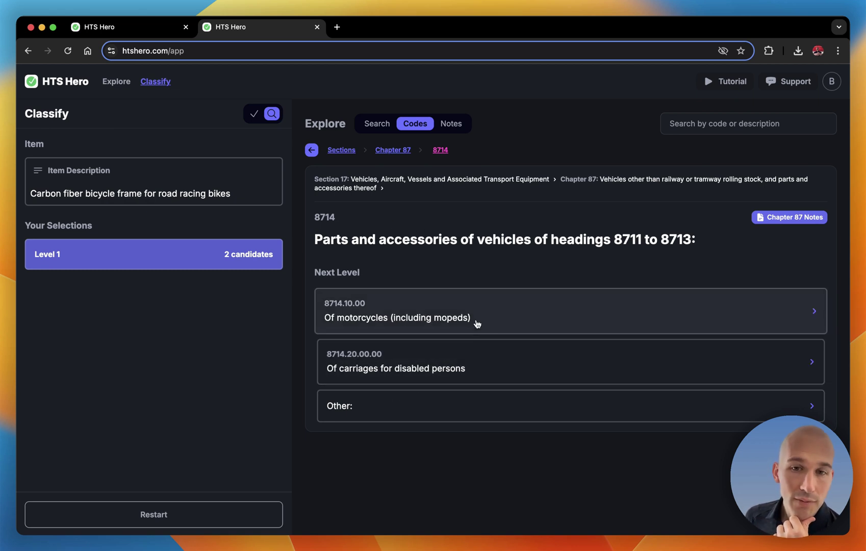
pyautogui.click(254, 117)
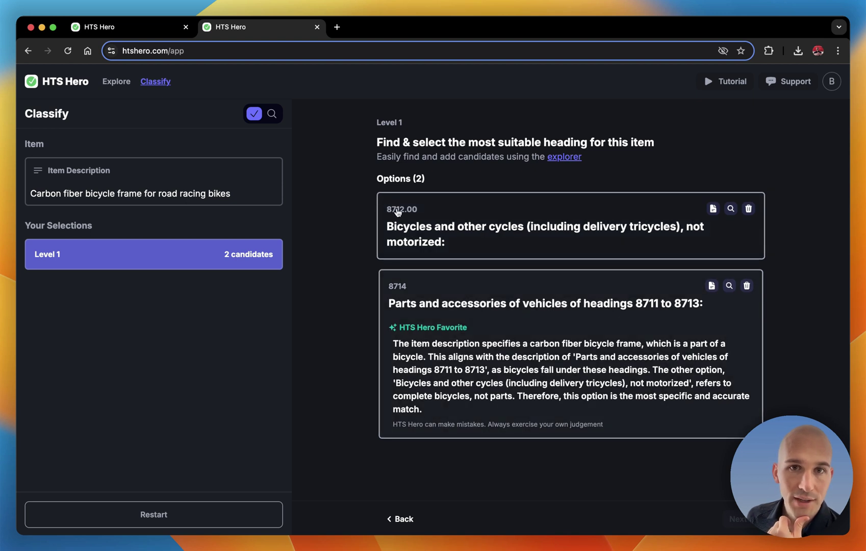
# Select heading 8714, Parts and accessories of vehicles, for Level 1 and the "Other" prequalifier for Level 2.
pyautogui.click(543, 313)
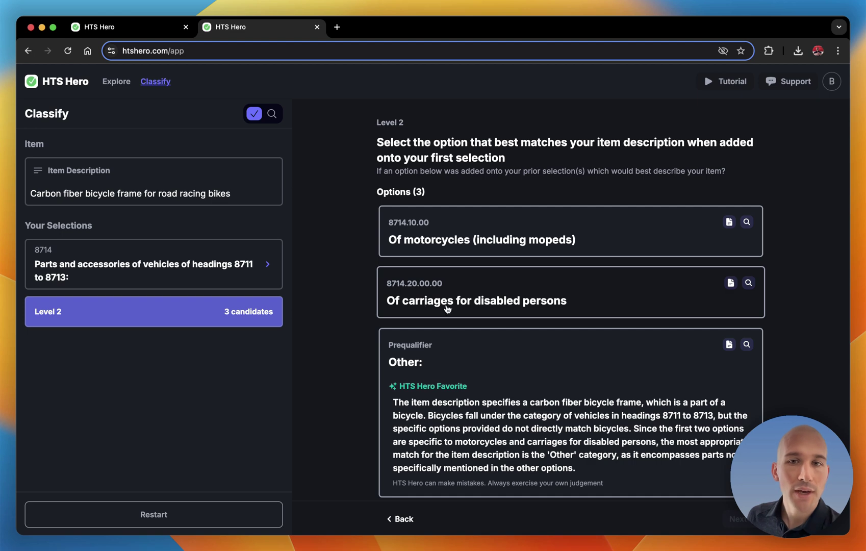
pyautogui.scroll(-1, 561, 404)
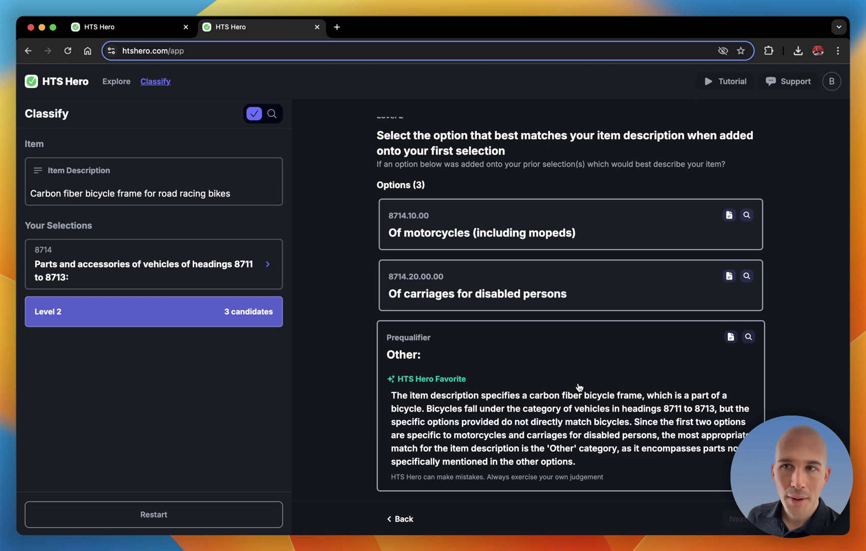
pyautogui.click(516, 401)
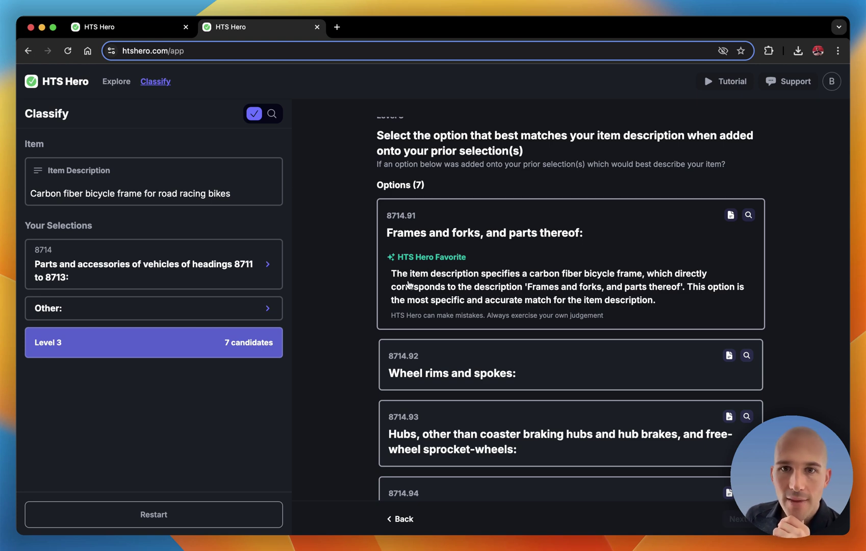
# Compare the Level 3 options and select 8714.91, Frames and forks, and parts thereof.
pyautogui.scroll(-5, 469, 305)
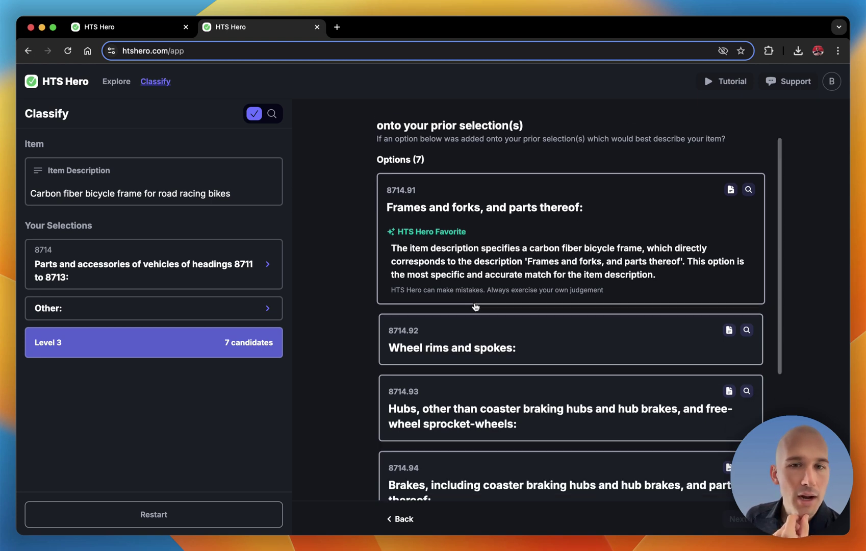
pyautogui.scroll(5, 468, 305)
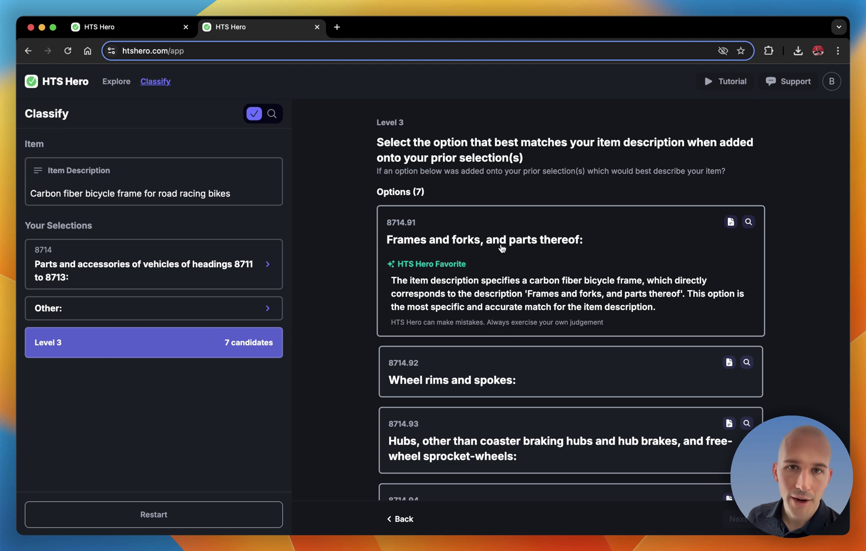
pyautogui.scroll(-5, 557, 384)
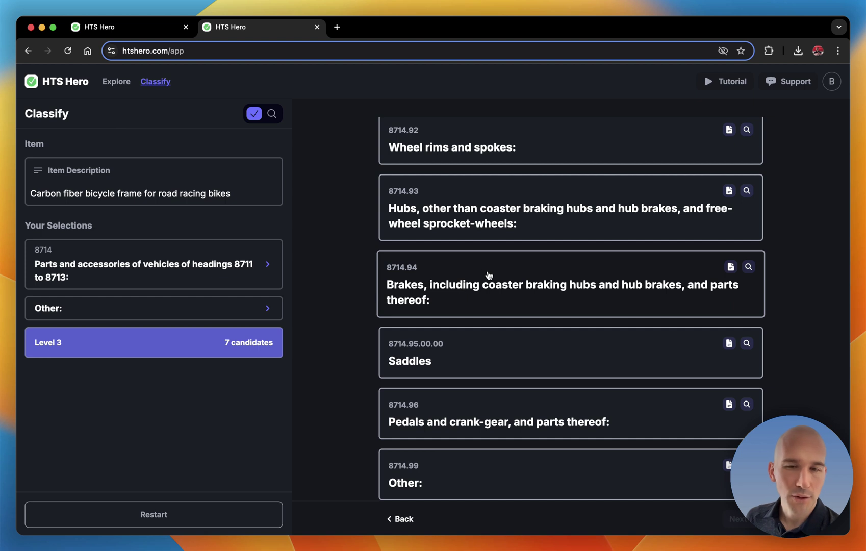
pyautogui.scroll(5, 549, 267)
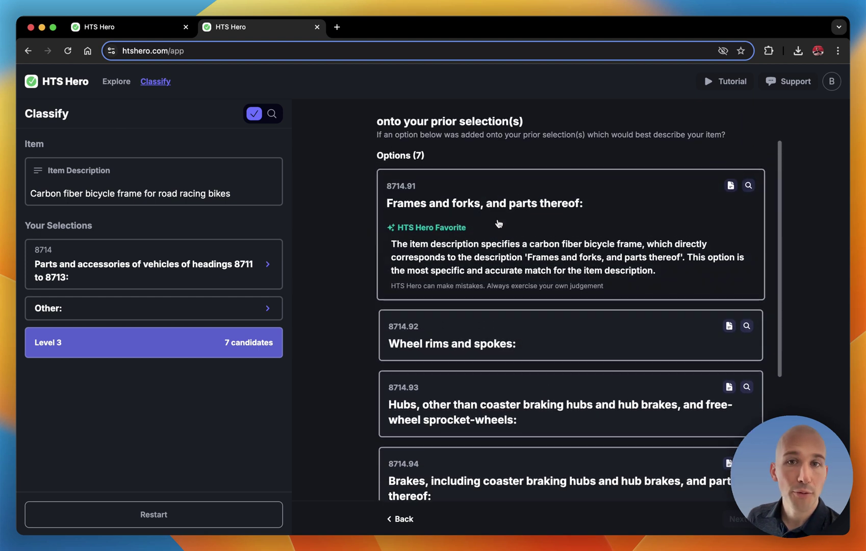
pyautogui.click(532, 263)
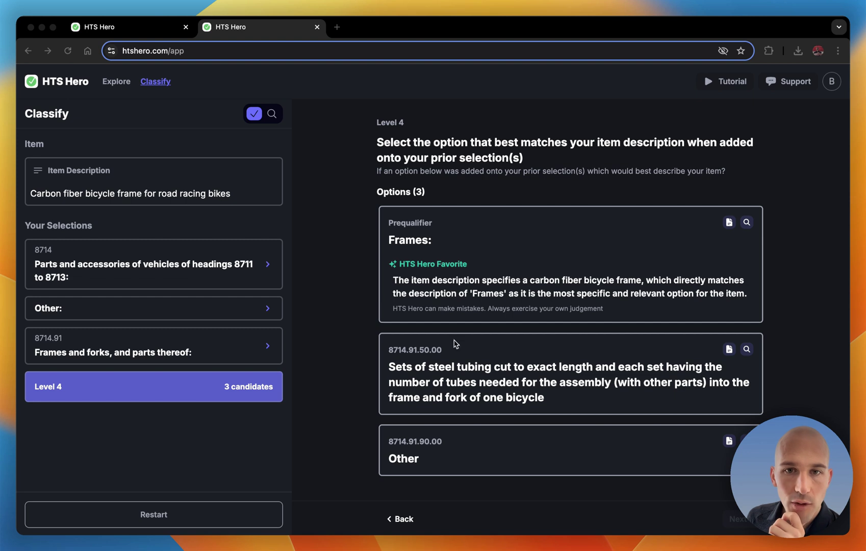
# Select the "Frames" prequalifier for Level 4 and 8714.91.30.00, Other, for Level 5.
pyautogui.click(352, 249)
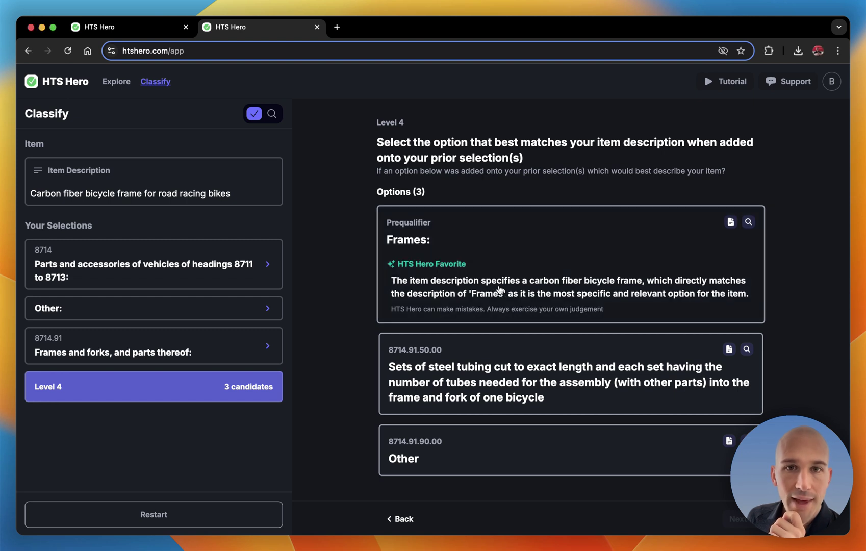
pyautogui.click(474, 280)
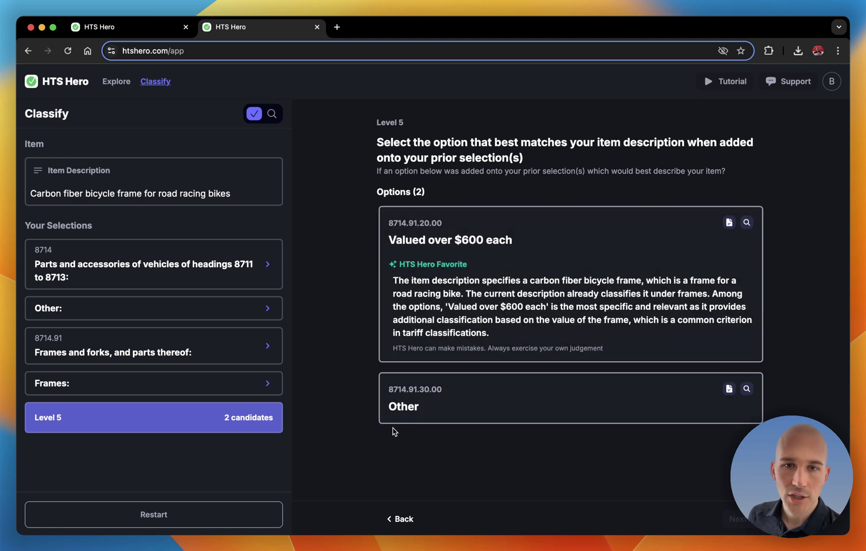
pyautogui.click(435, 406)
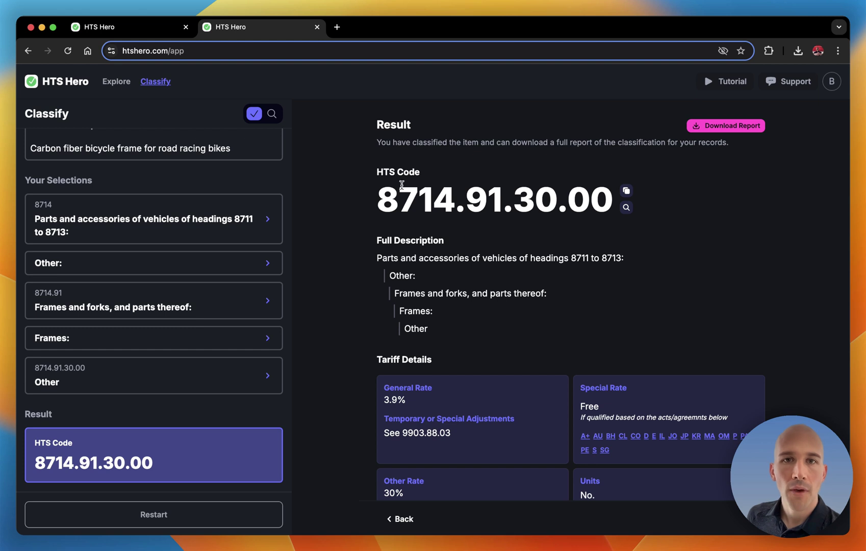
# Copy the HTS code from the classification result and review its full description.
pyautogui.moveTo(376, 124); pyautogui.dragTo(457, 277)
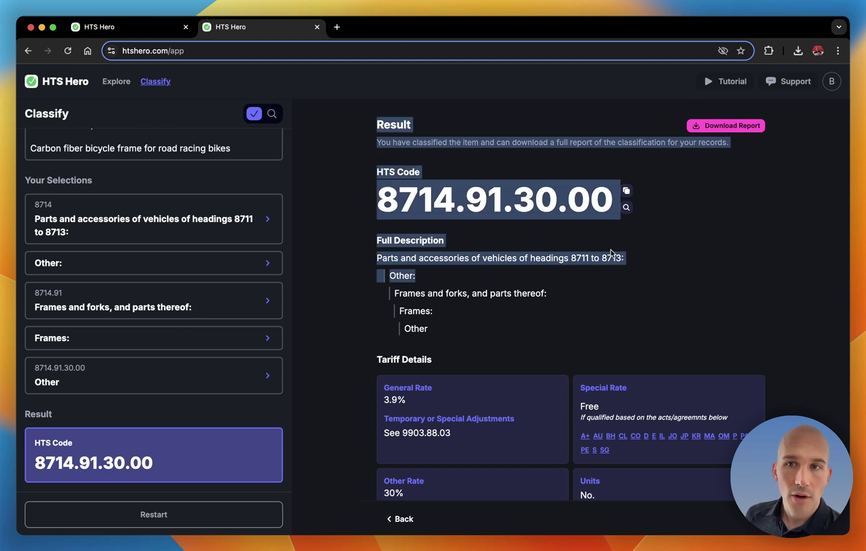
pyautogui.click(642, 228)
pyautogui.moveTo(381, 196); pyautogui.dragTo(611, 200)
pyautogui.click(726, 204)
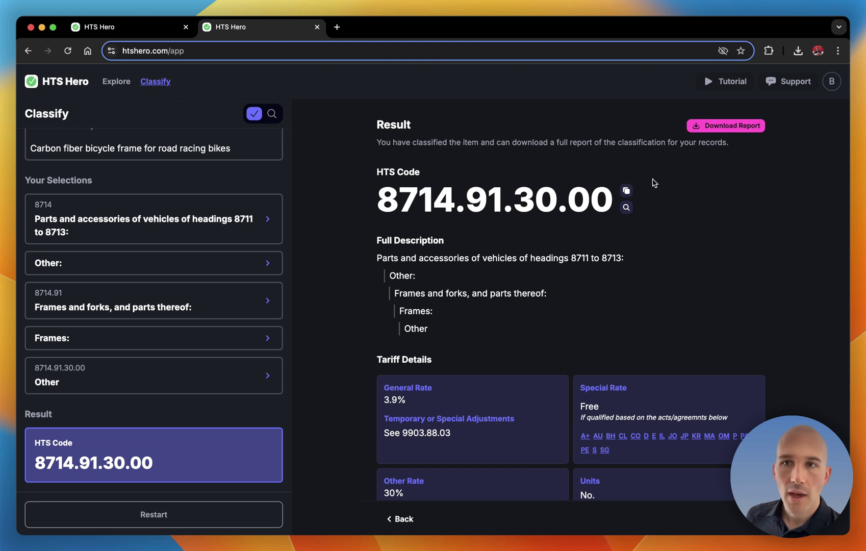
pyautogui.click(626, 191)
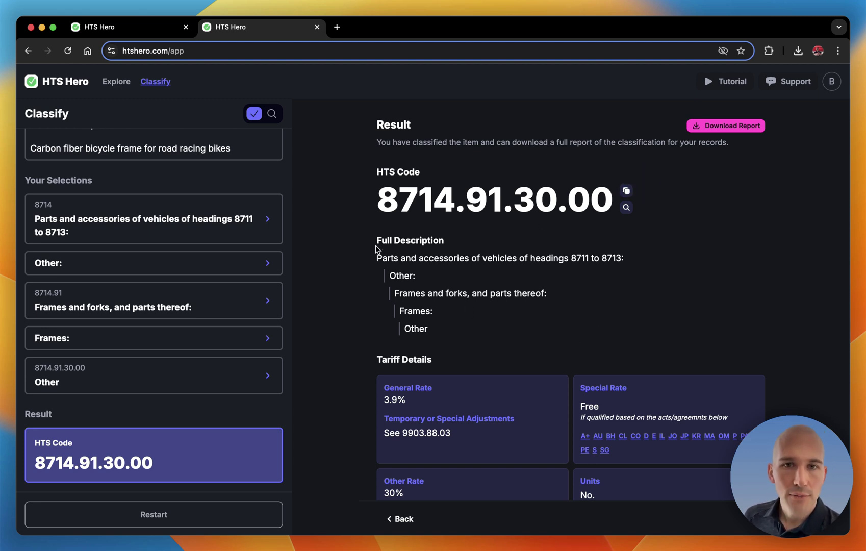
pyautogui.moveTo(378, 242); pyautogui.dragTo(474, 327)
pyautogui.click(474, 327)
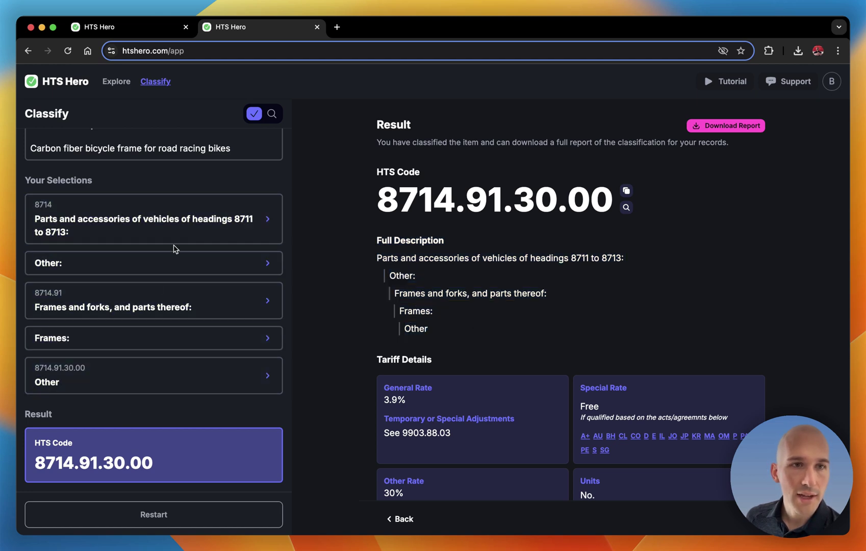
# Revisit the Level 1 heading, Level 2 and Level 3 selections, and return to the classification result.
pyautogui.click(190, 234)
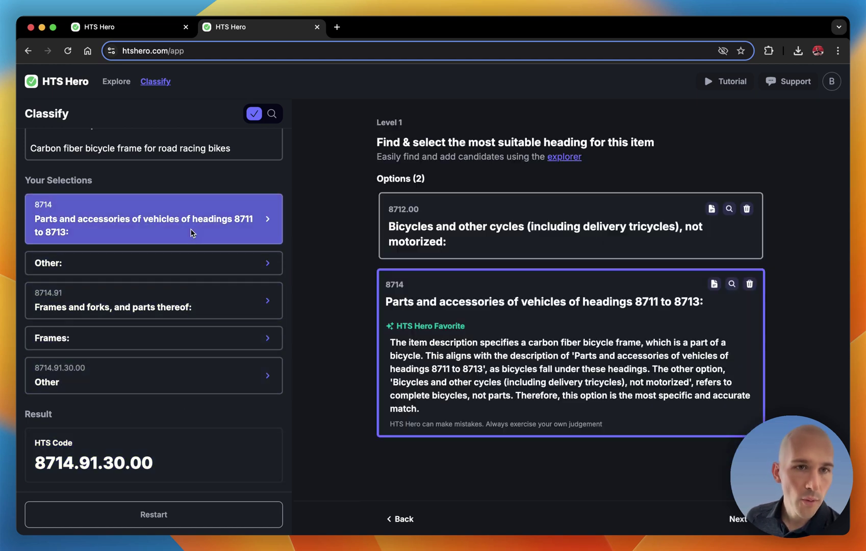
pyautogui.click(209, 270)
pyautogui.click(210, 297)
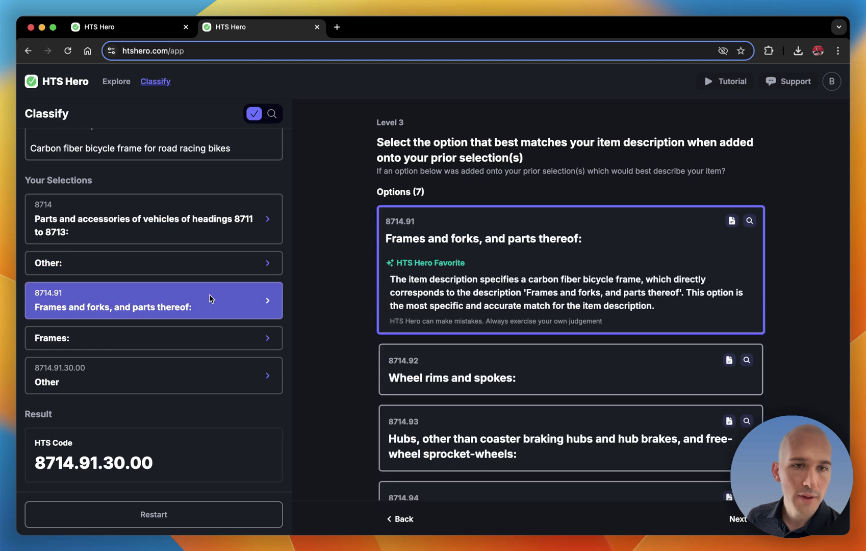
pyautogui.click(184, 471)
# Open the general note for the AU special rate, enlarge it to 125%, and close it.
pyautogui.scroll(-1, 515, 373)
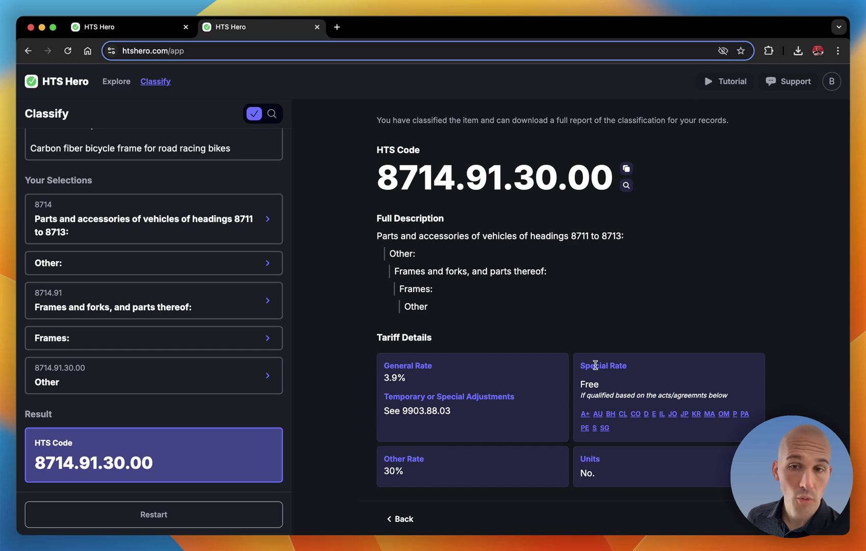
pyautogui.click(599, 415)
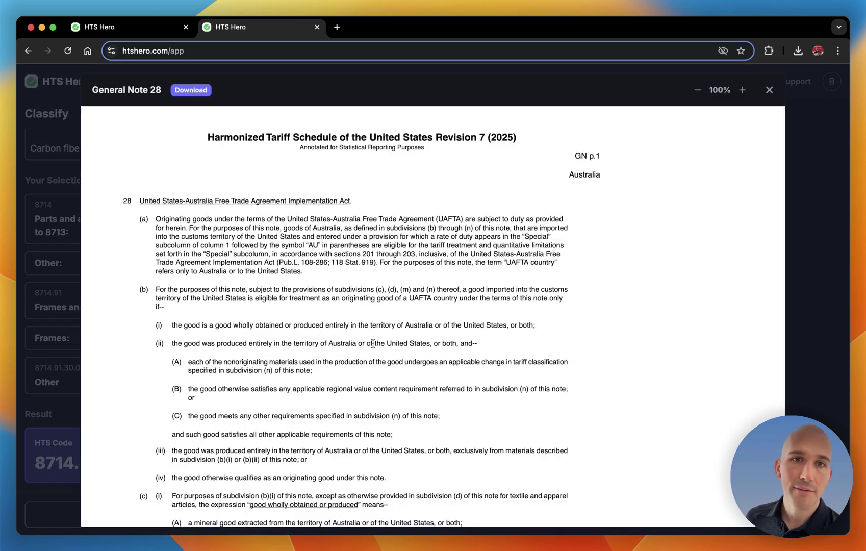
pyautogui.scroll(1, 449, 291)
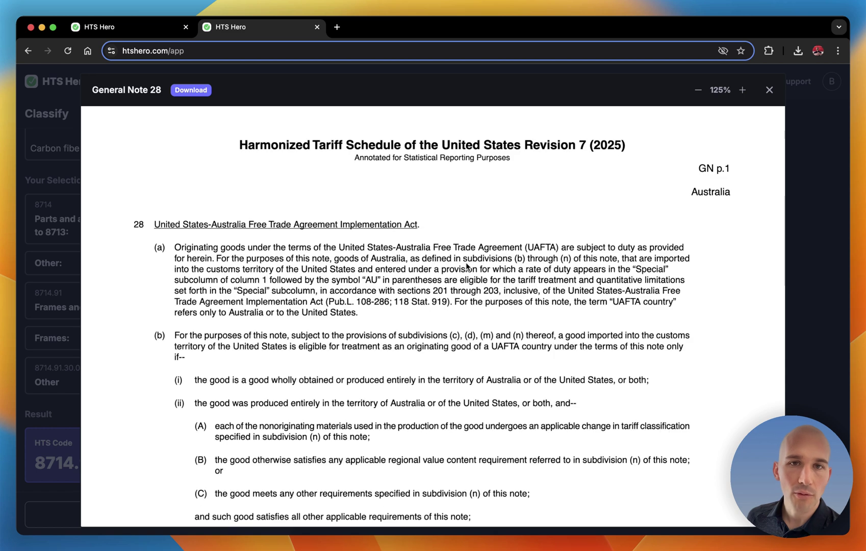
pyautogui.click(770, 92)
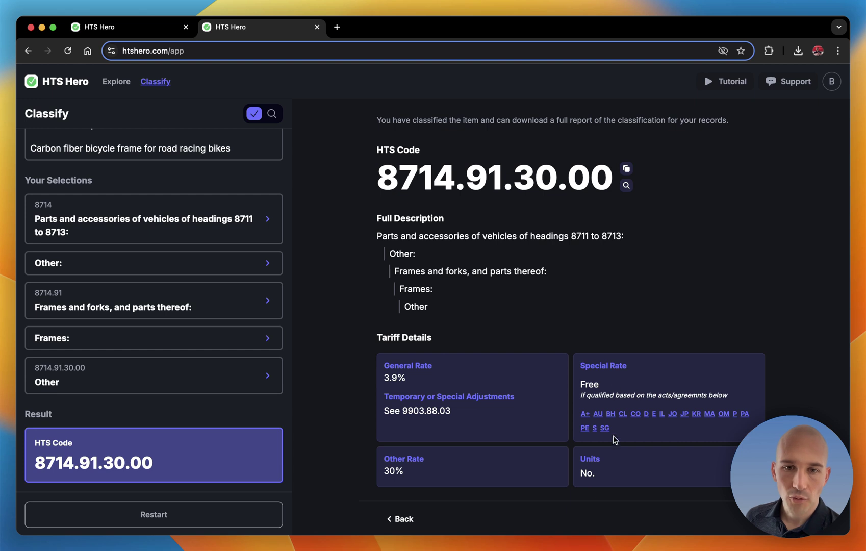
# Download the classification report for HTS code 8714.91.30.00 and open the PDF.
pyautogui.scroll(1, 757, 271)
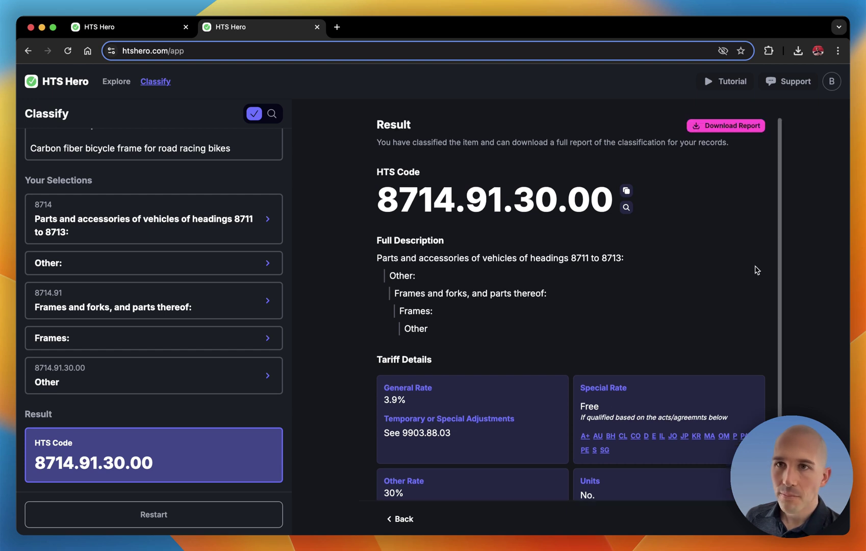
pyautogui.click(731, 127)
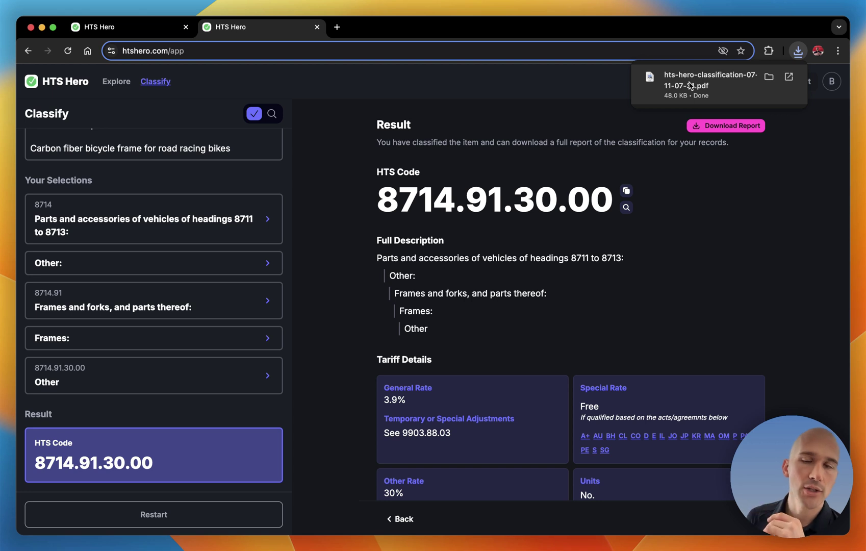
pyautogui.click(701, 100)
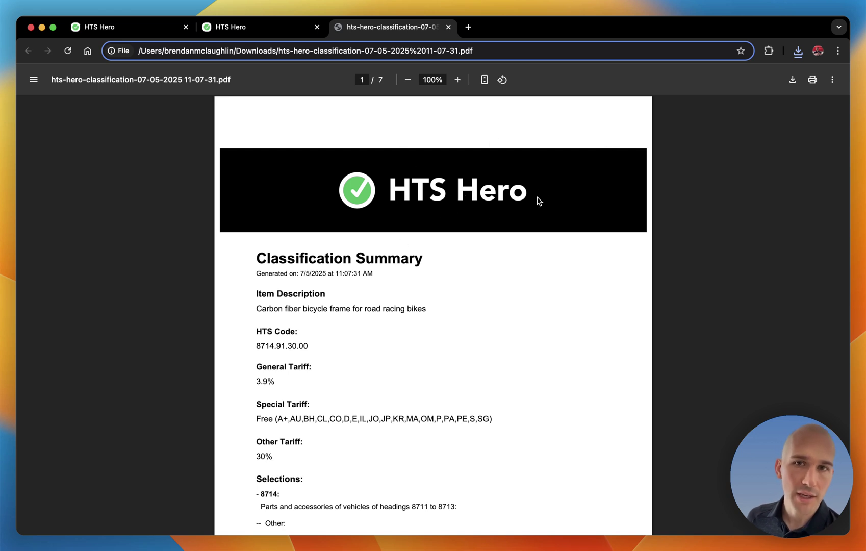
# Review the report's classification summary and the Level 1 selection with its recommendation reason and other candidates.
pyautogui.scroll(-1, 382, 264)
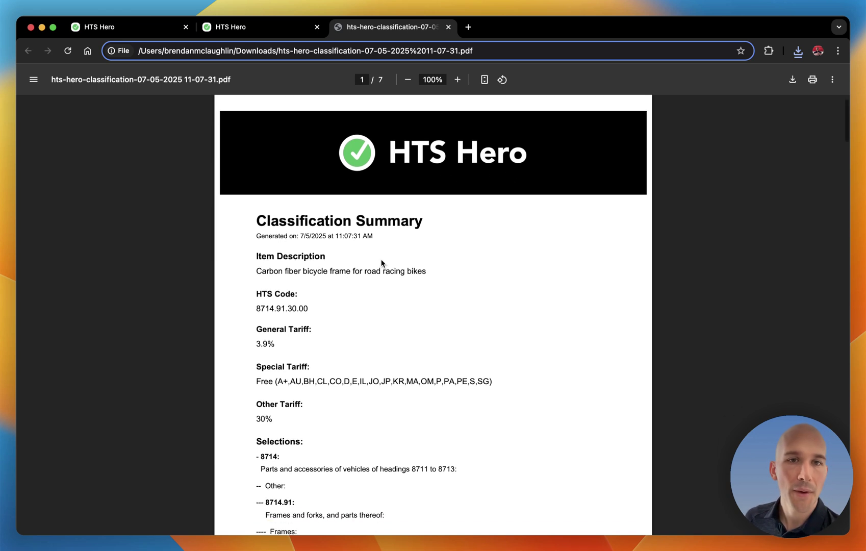
pyautogui.moveTo(257, 214); pyautogui.dragTo(387, 378)
pyautogui.click(467, 365)
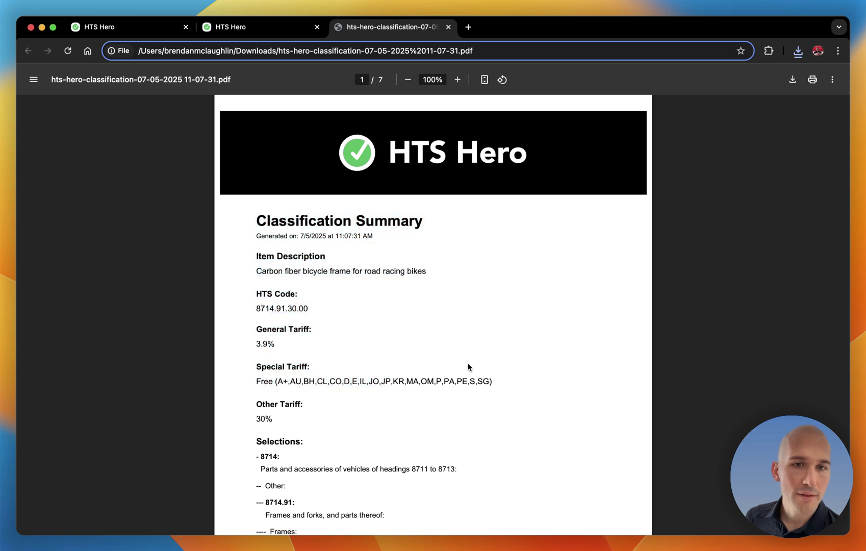
pyautogui.scroll(-2, 469, 368)
pyautogui.scroll(-8, 469, 367)
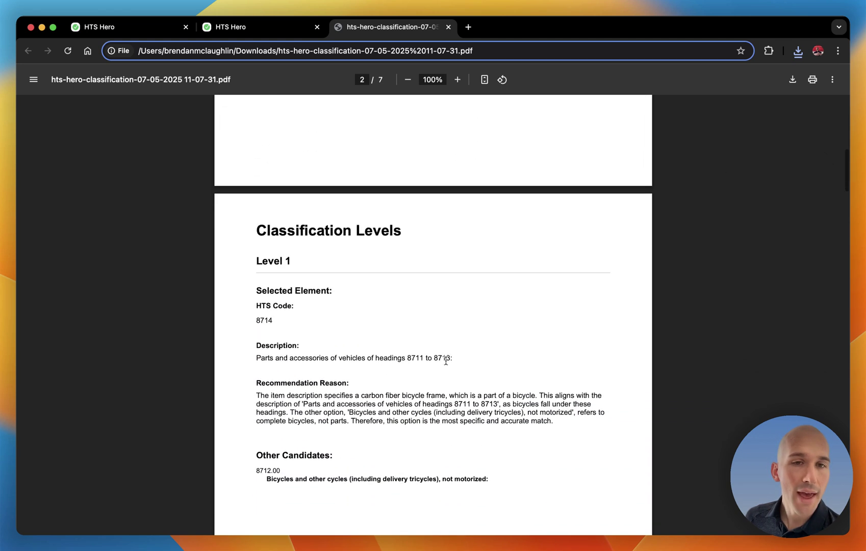
pyautogui.moveTo(295, 246); pyautogui.dragTo(441, 239)
pyautogui.click(445, 248)
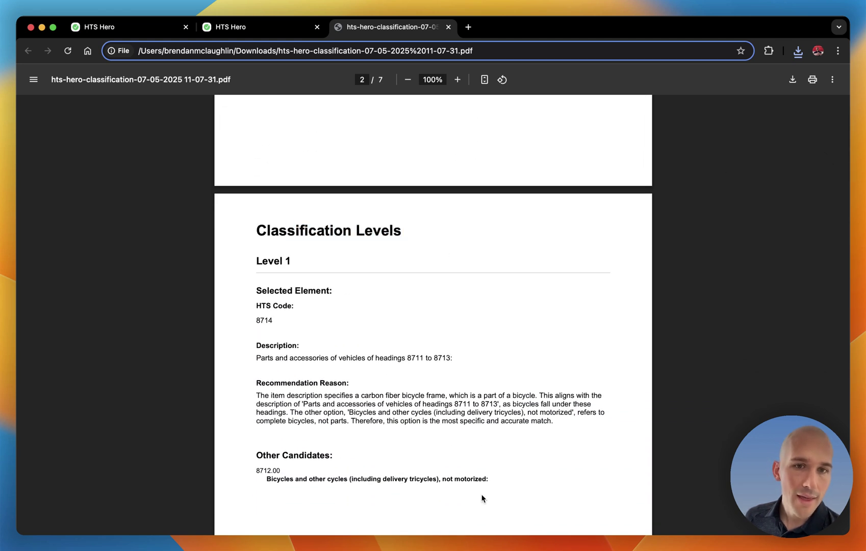
# Read the report's Level 2 to Level 5 pages and the company disclaimer on the last page.
pyautogui.scroll(-16, 389, 375)
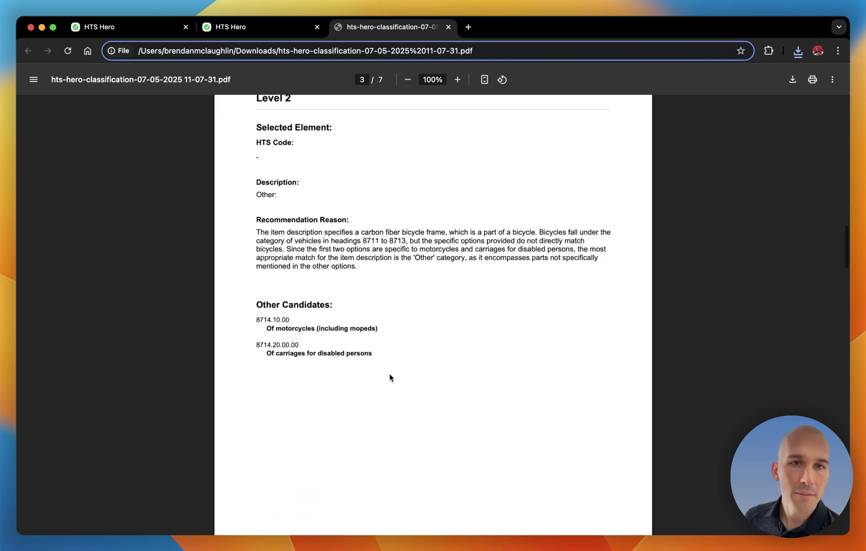
pyautogui.scroll(-18, 388, 373)
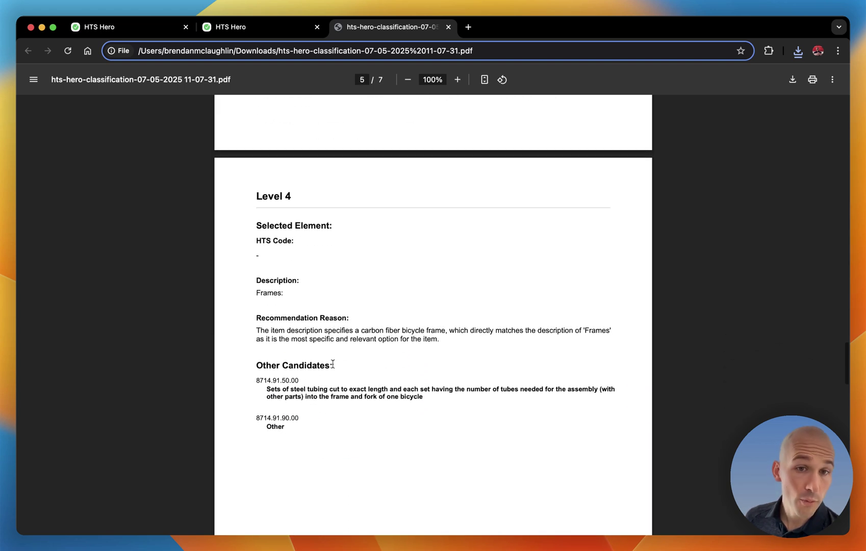
pyautogui.scroll(-3, 447, 315)
pyautogui.scroll(-2, 412, 315)
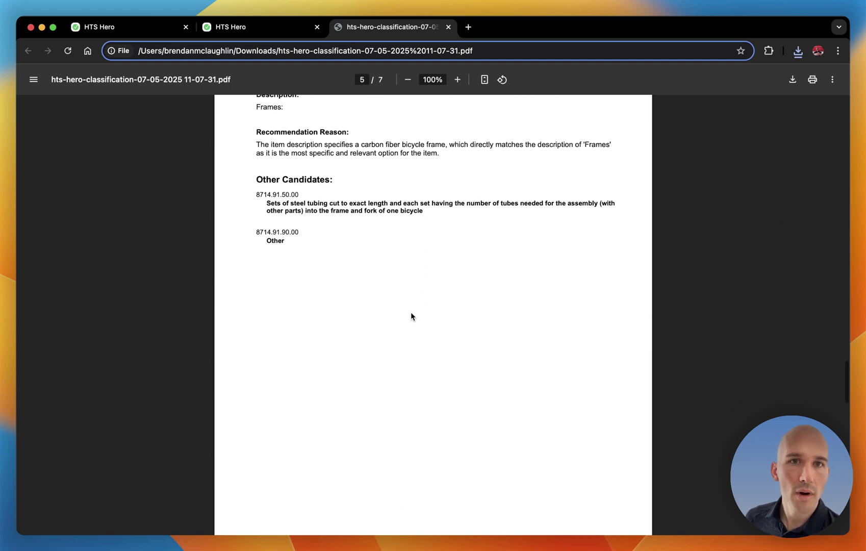
pyautogui.scroll(-20, 397, 339)
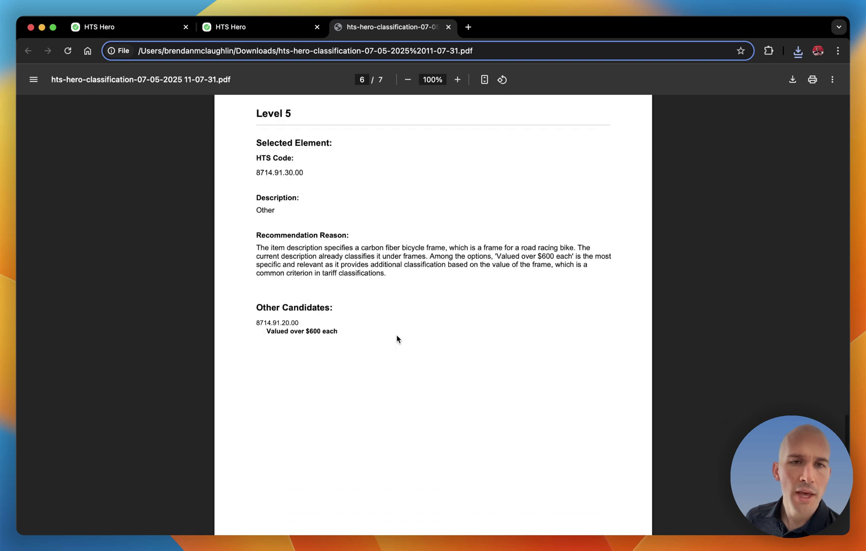
pyautogui.scroll(-4, 390, 338)
pyautogui.moveTo(257, 205); pyautogui.dragTo(497, 238)
pyautogui.moveTo(502, 240); pyautogui.dragTo(498, 239)
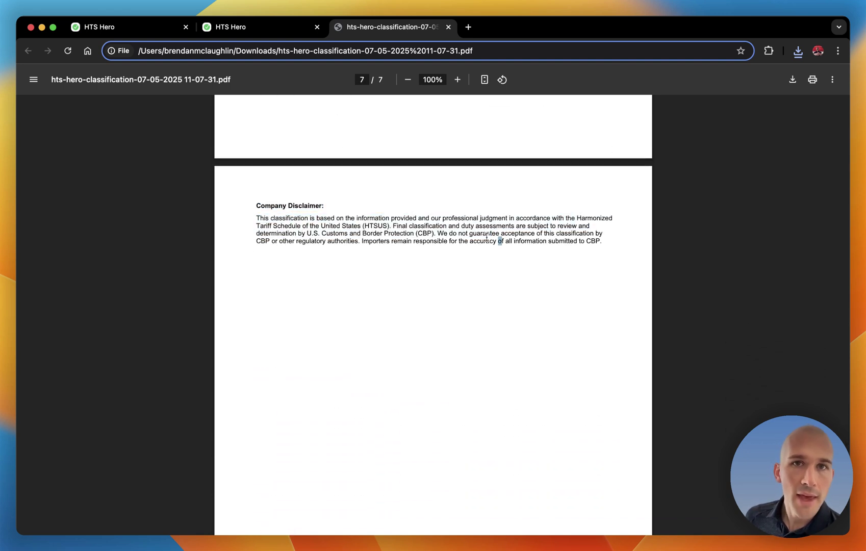
# Return to the classification, open its code explorer at the list of sections, and expand Section 2, Vegetable Products.
pyautogui.click(261, 27)
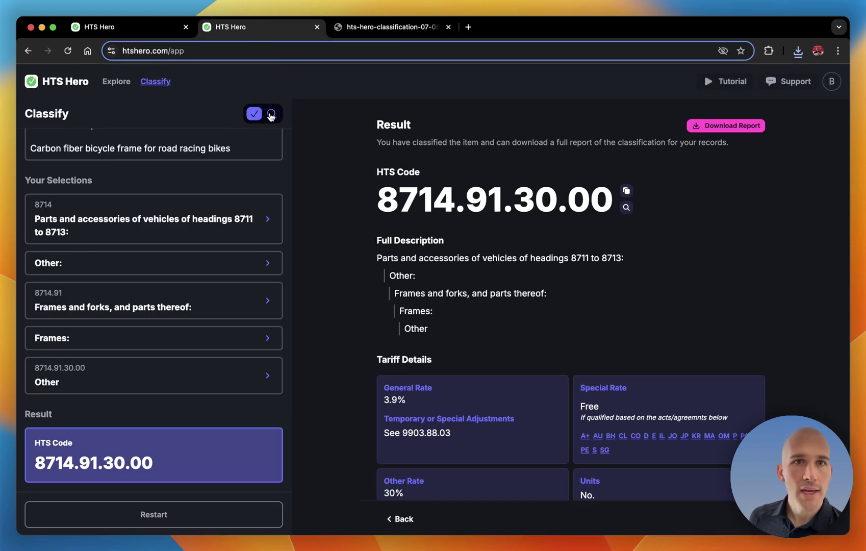
pyautogui.click(270, 114)
pyautogui.click(313, 150)
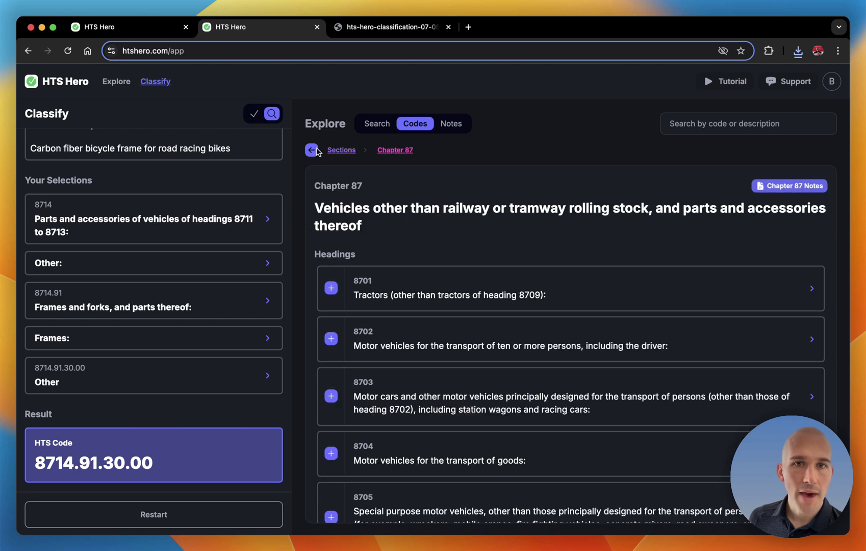
pyautogui.click(312, 150)
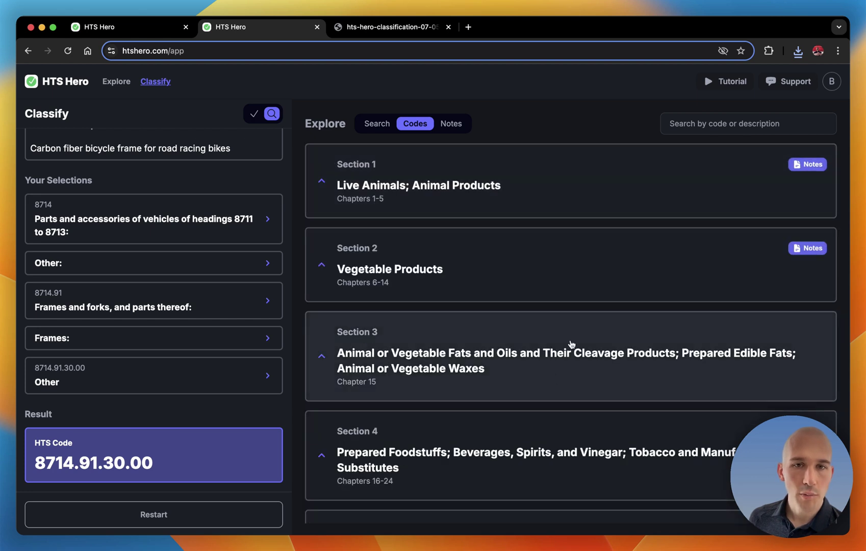
pyautogui.click(443, 269)
# Search the explorer for "frames" and open the Frames result under 8714.91.
pyautogui.click(726, 125)
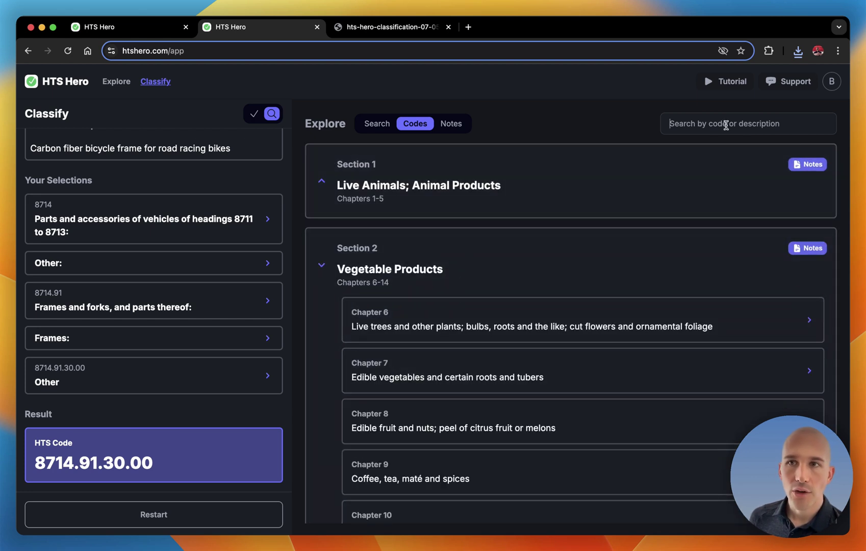
pyautogui.write('fr')
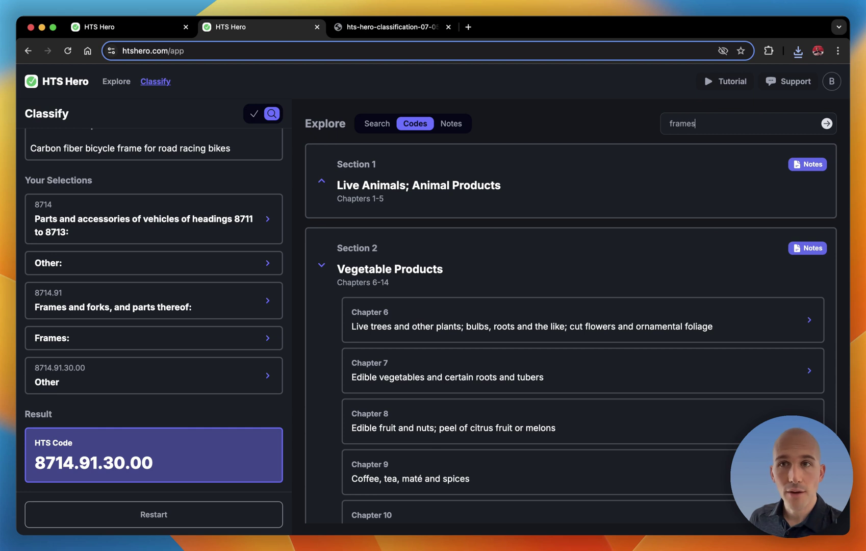
pyautogui.write('ames')
pyautogui.press('Return')
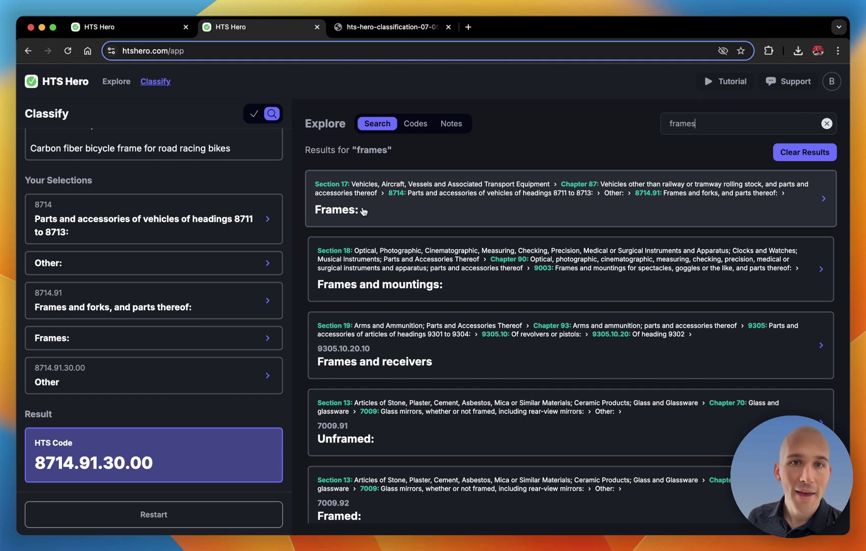
pyautogui.click(566, 209)
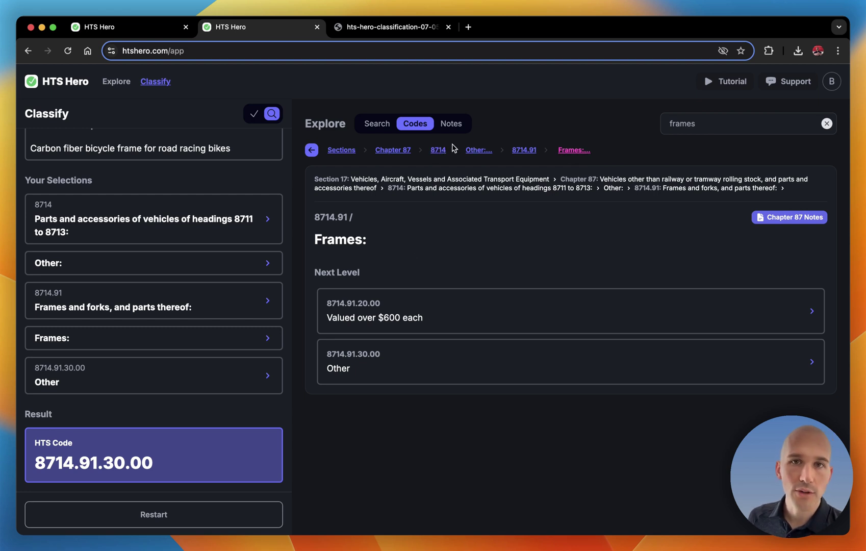
# Go back up through the code levels to the sections, view Chapter 6 of Section 2, and return to the section list.
pyautogui.click(311, 149)
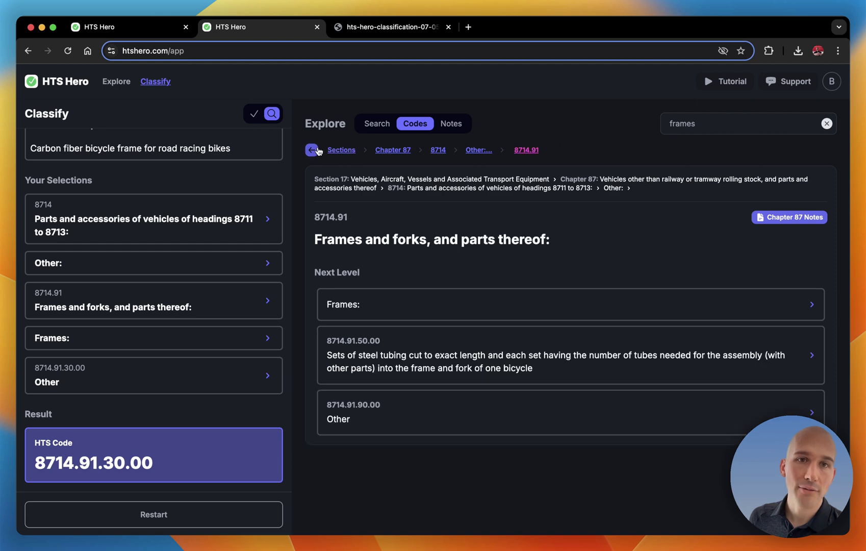
pyautogui.tripleClick(312, 150)
pyautogui.click(312, 150)
pyautogui.click(392, 294)
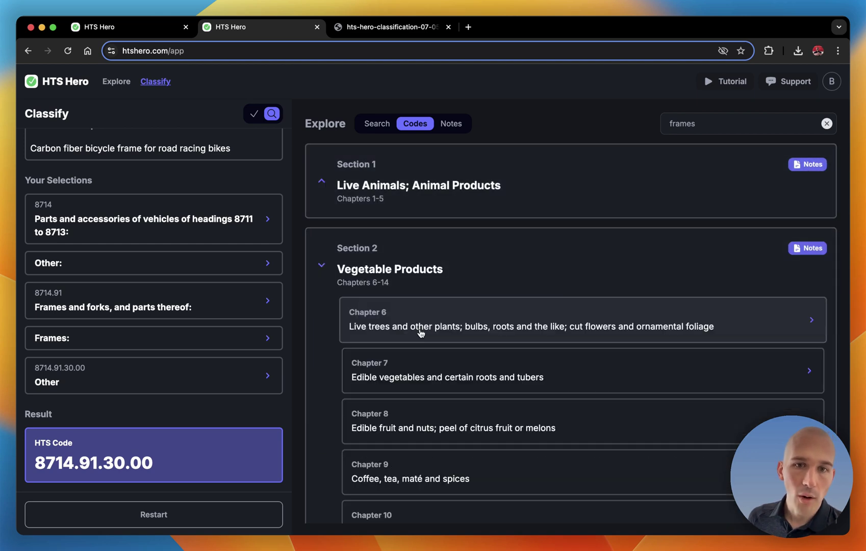
pyautogui.click(428, 329)
pyautogui.click(311, 150)
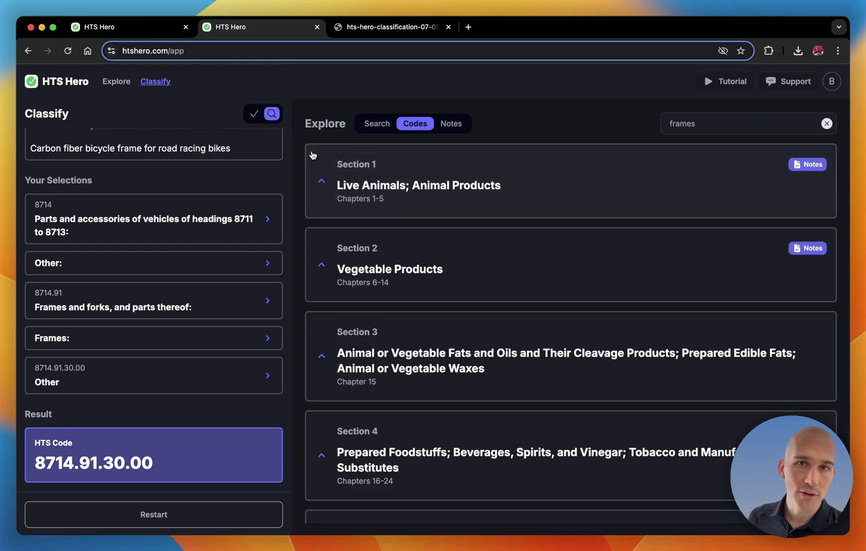
# Browse the explorer's notes from the General Rules of Interpretation to the General Statistical Notes and return to the start.
pyautogui.click(462, 130)
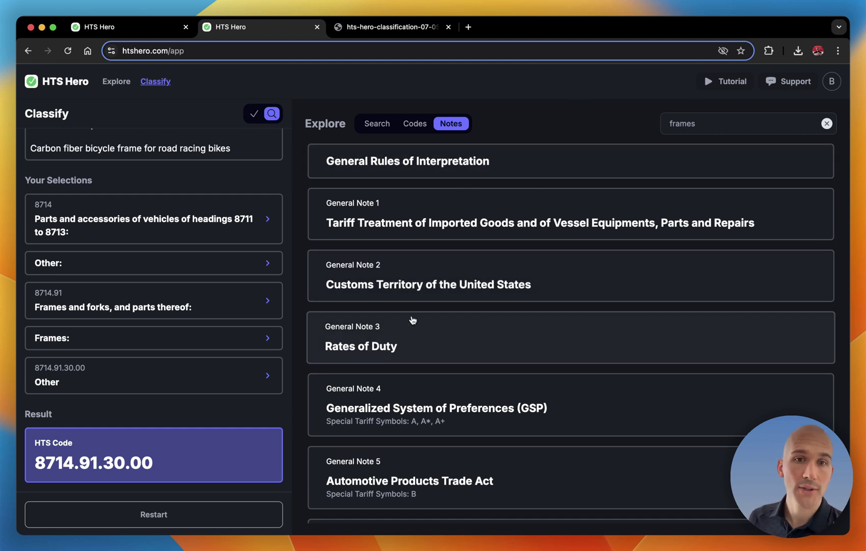
pyautogui.scroll(-3, 404, 345)
pyautogui.scroll(-20, 404, 343)
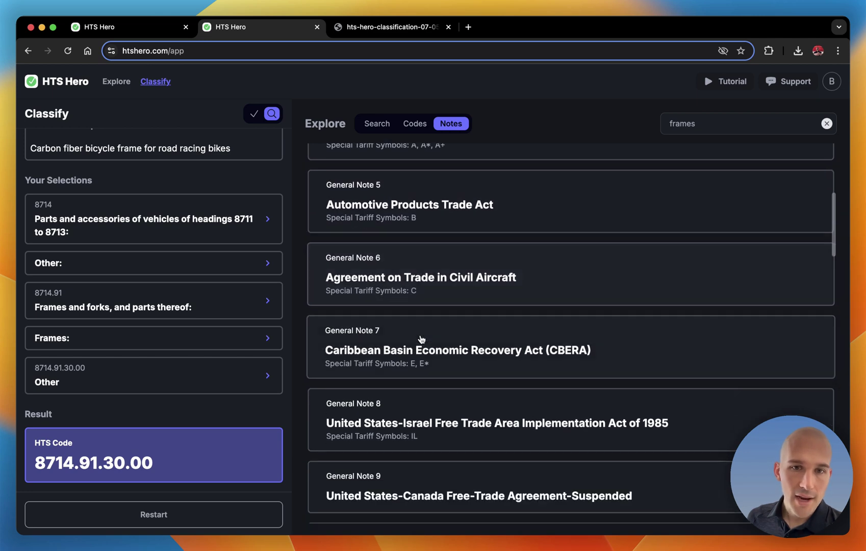
pyautogui.scroll(-10, 497, 393)
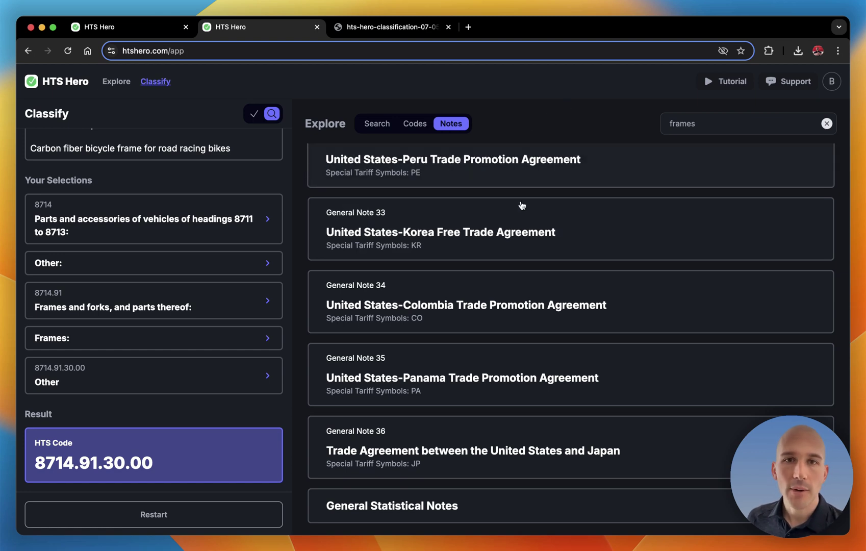
pyautogui.scroll(20, 512, 222)
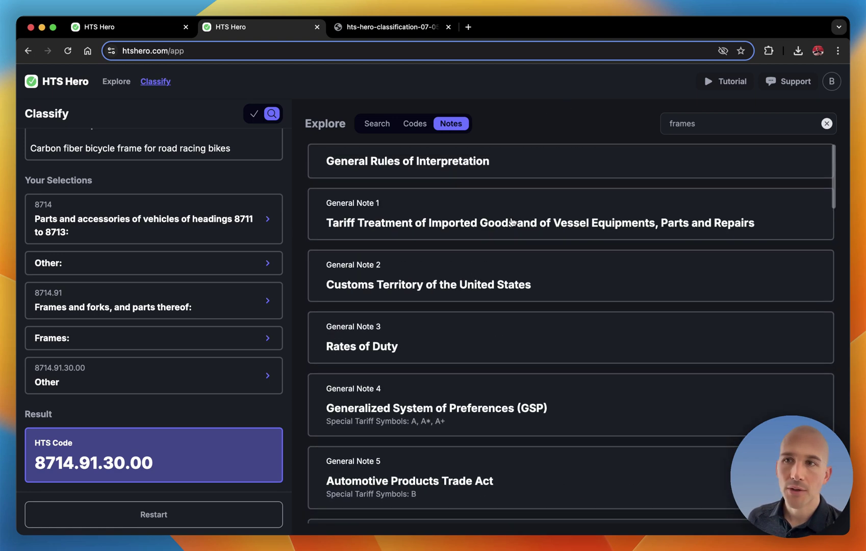